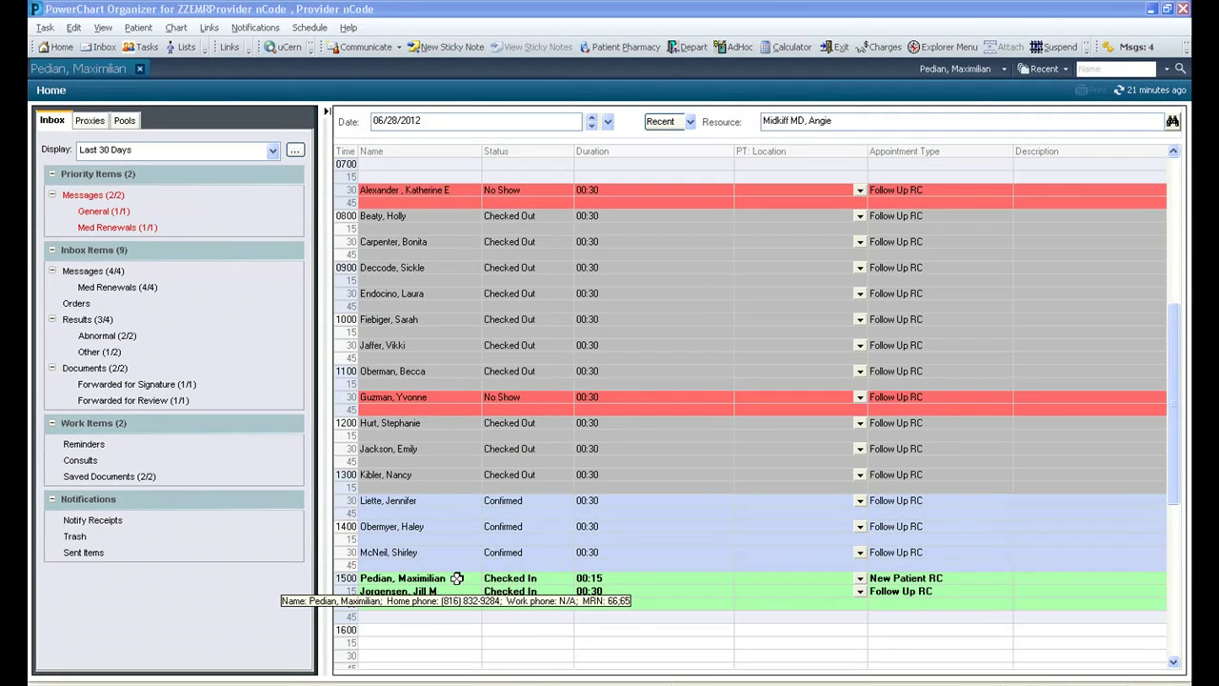
Open the checked-in patient's chart from the schedule and view its pediatric immunizations
double_click(457, 578)
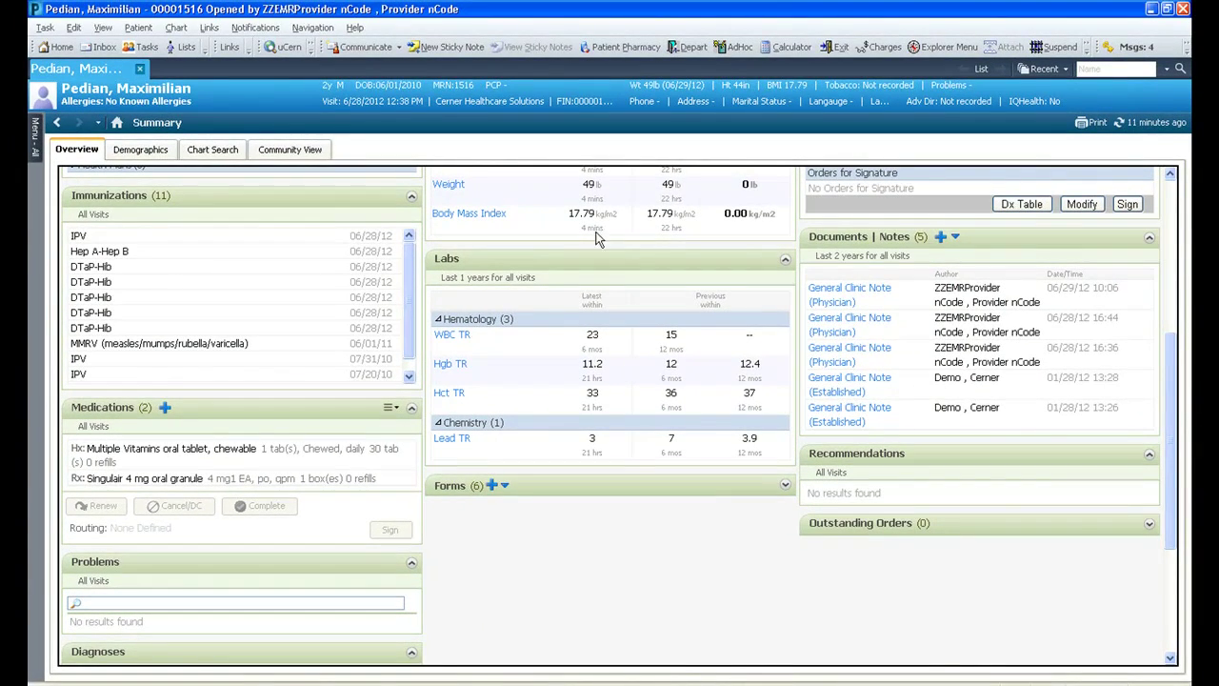
click(110, 195)
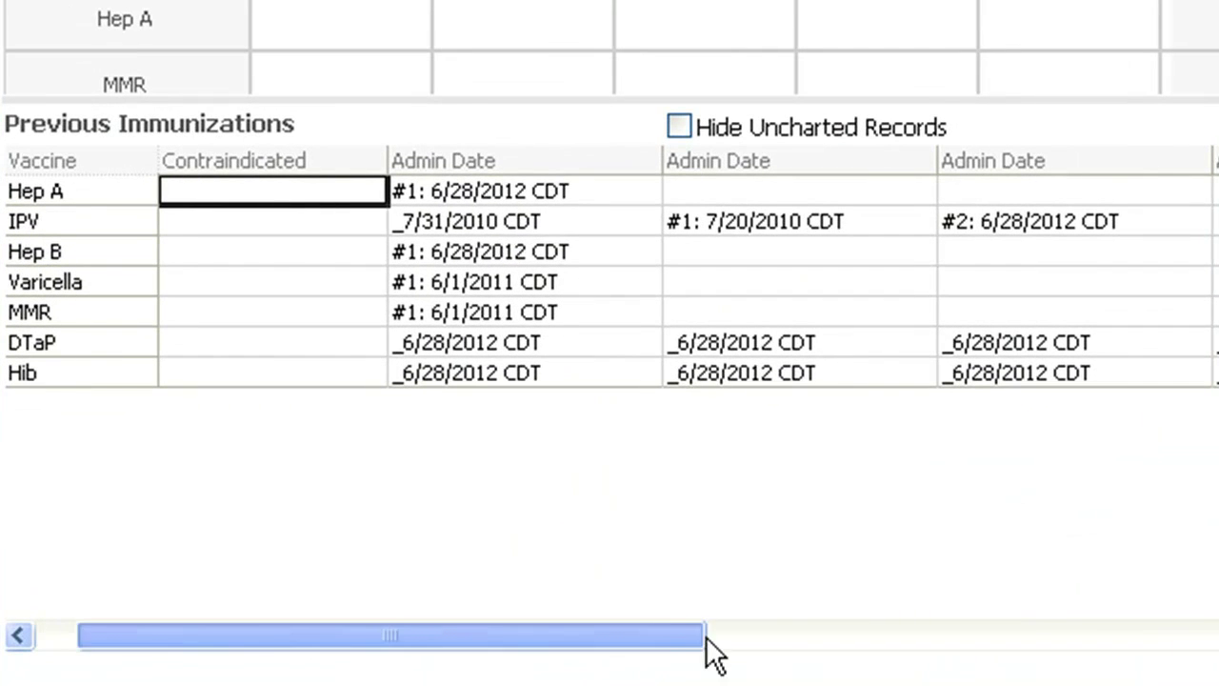
Scroll the Previous Immunizations grid to review prior DTaP and Hib doses and overdue PCV and RV
drag(706, 638, 1218, 668)
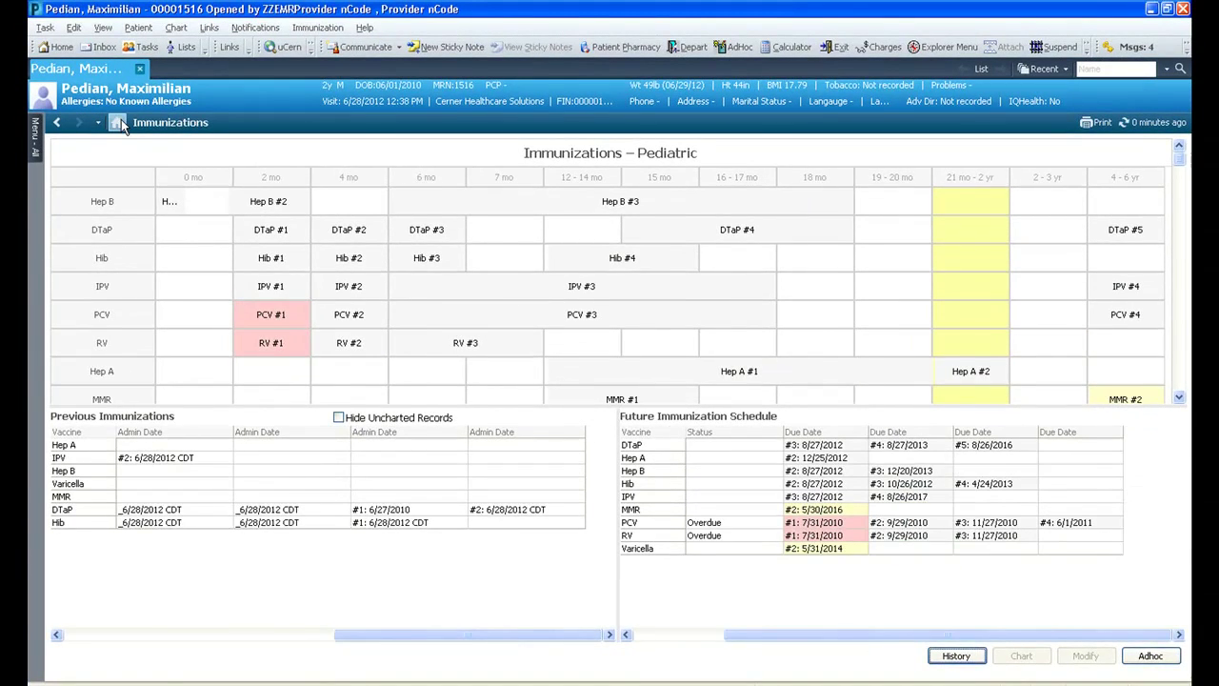
Return to the chart summary and look over the patient's growth charts
click(117, 123)
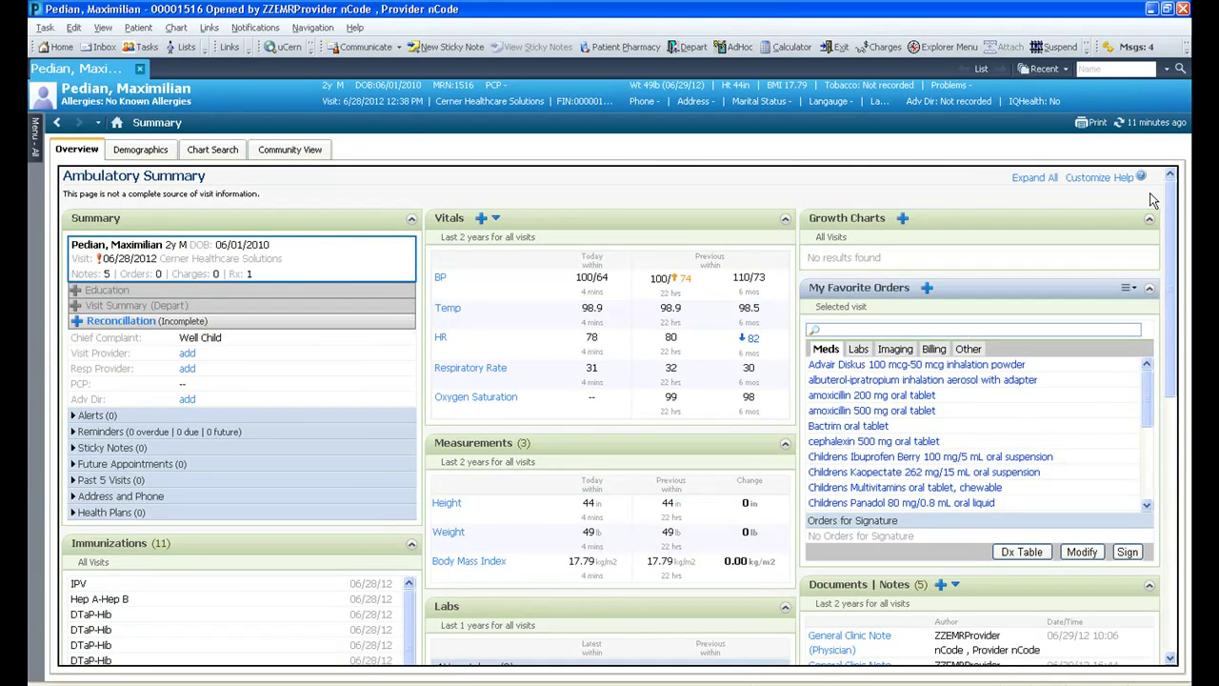
click(846, 218)
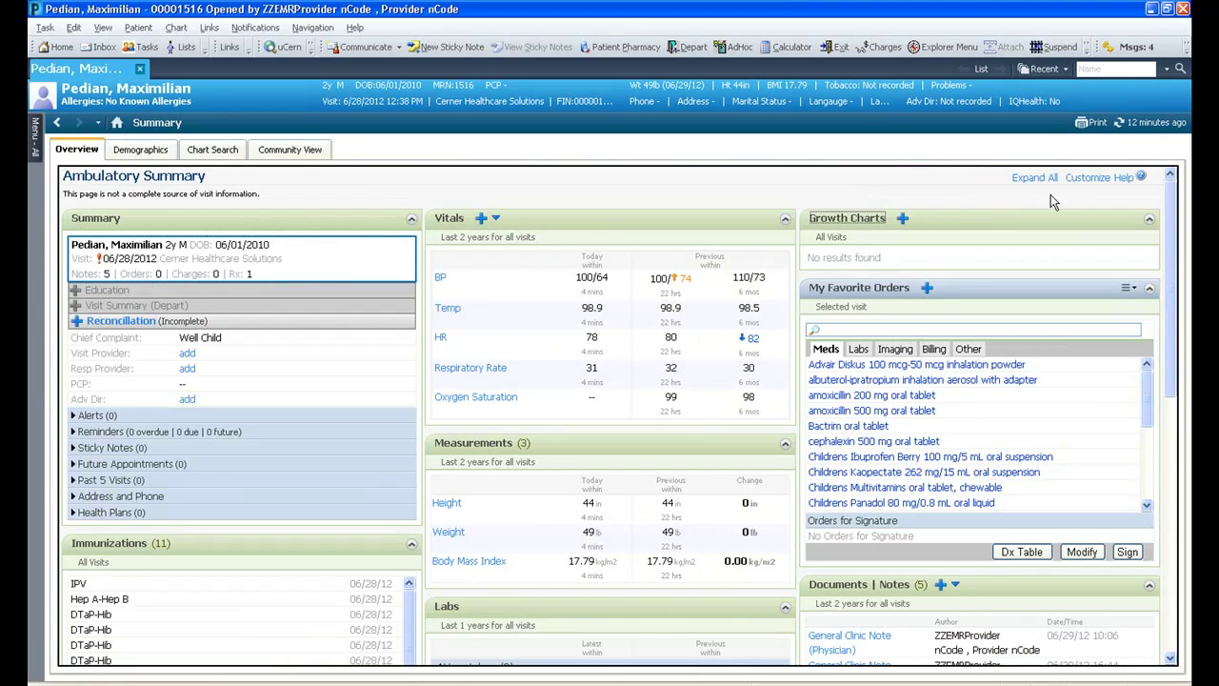
drag(1178, 204, 1181, 390)
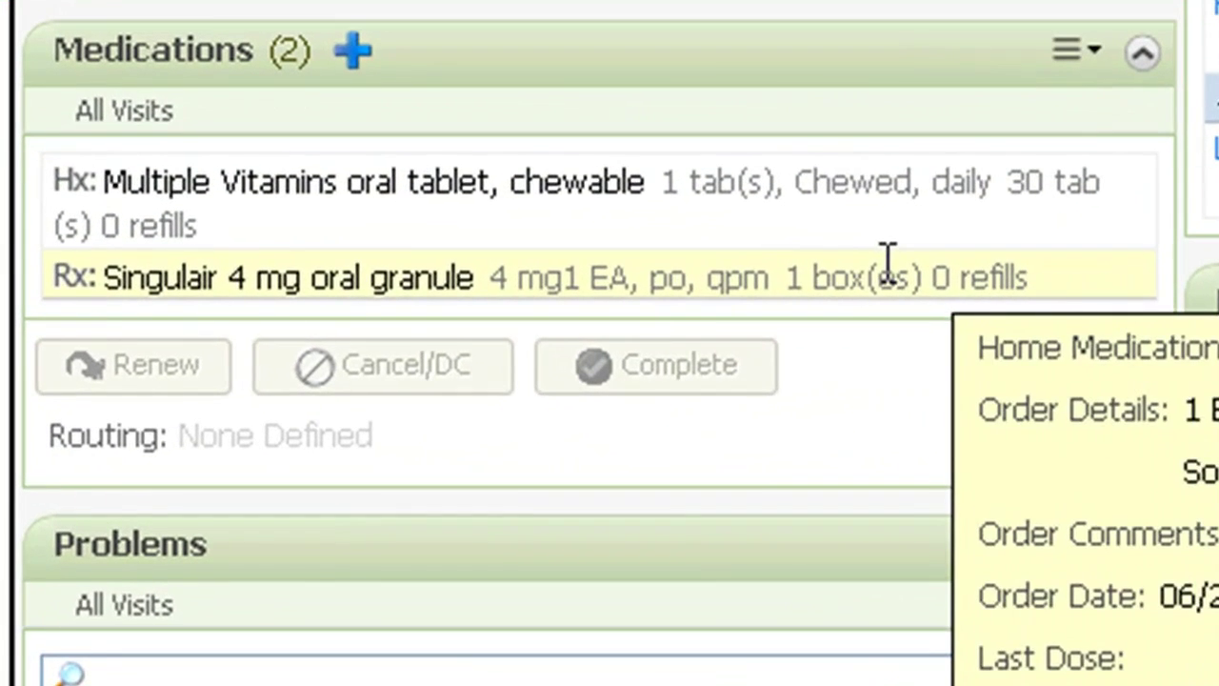
Select Singulair in Medications and queue Childrens Ibuprofen Berry 100 mg/5 mL for signature
click(830, 276)
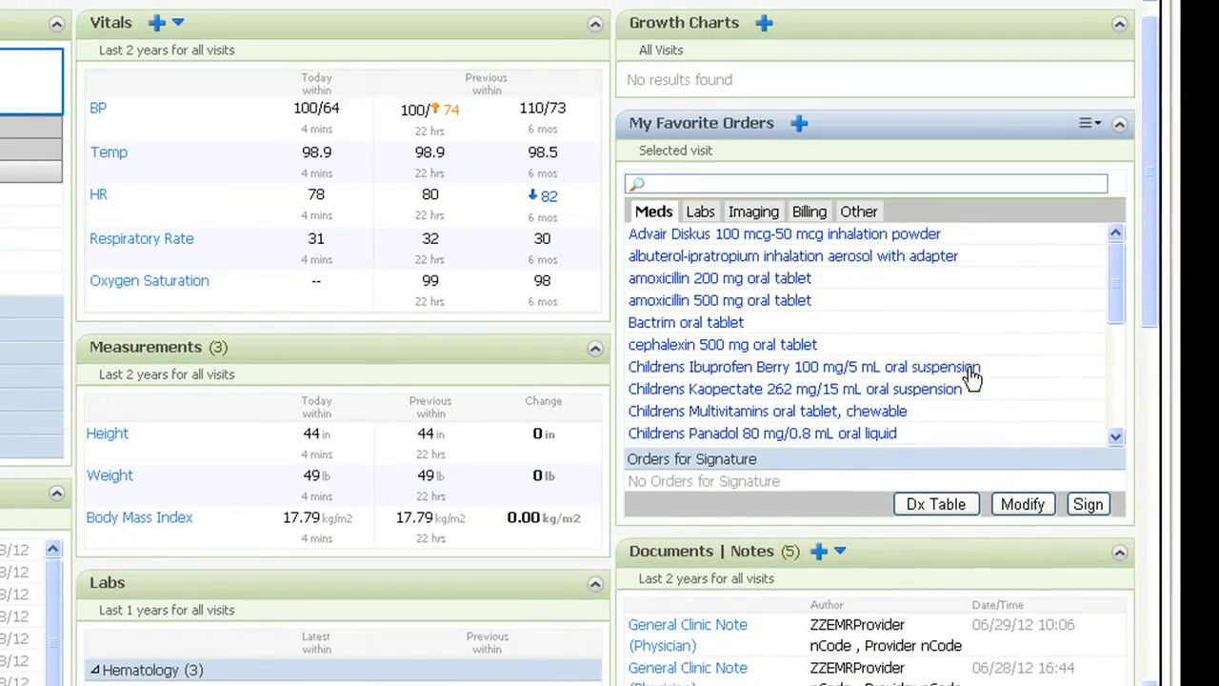
click(1078, 234)
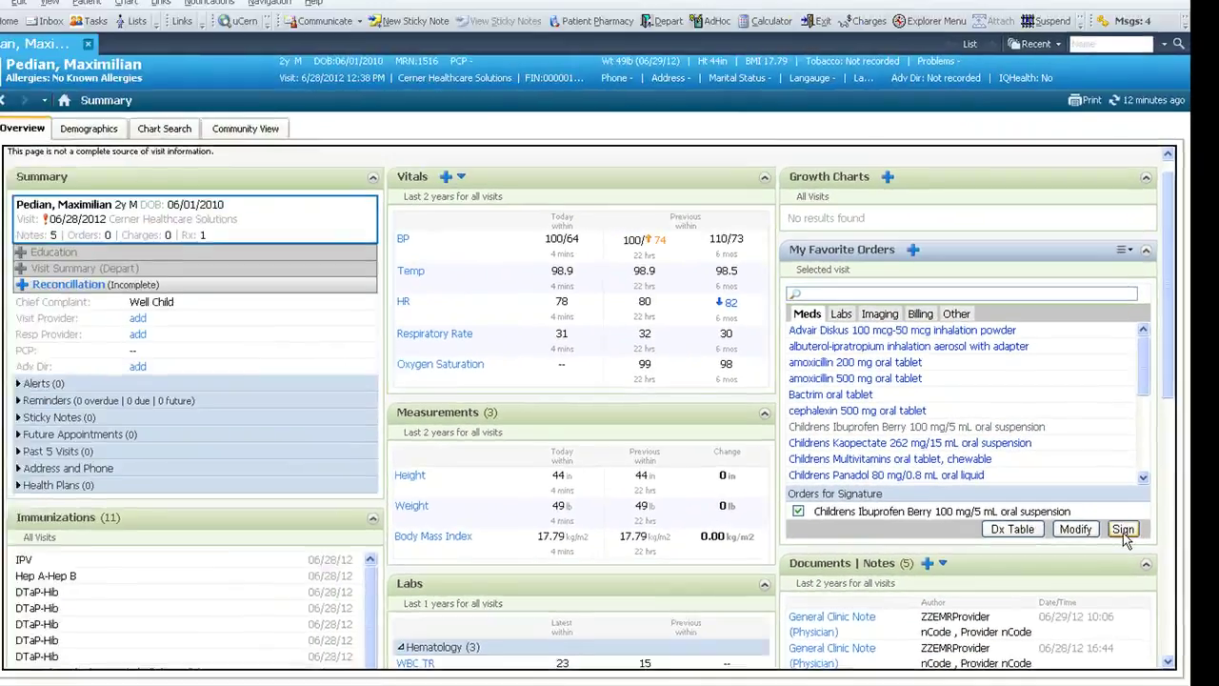
scroll(1178, 408, up, 1)
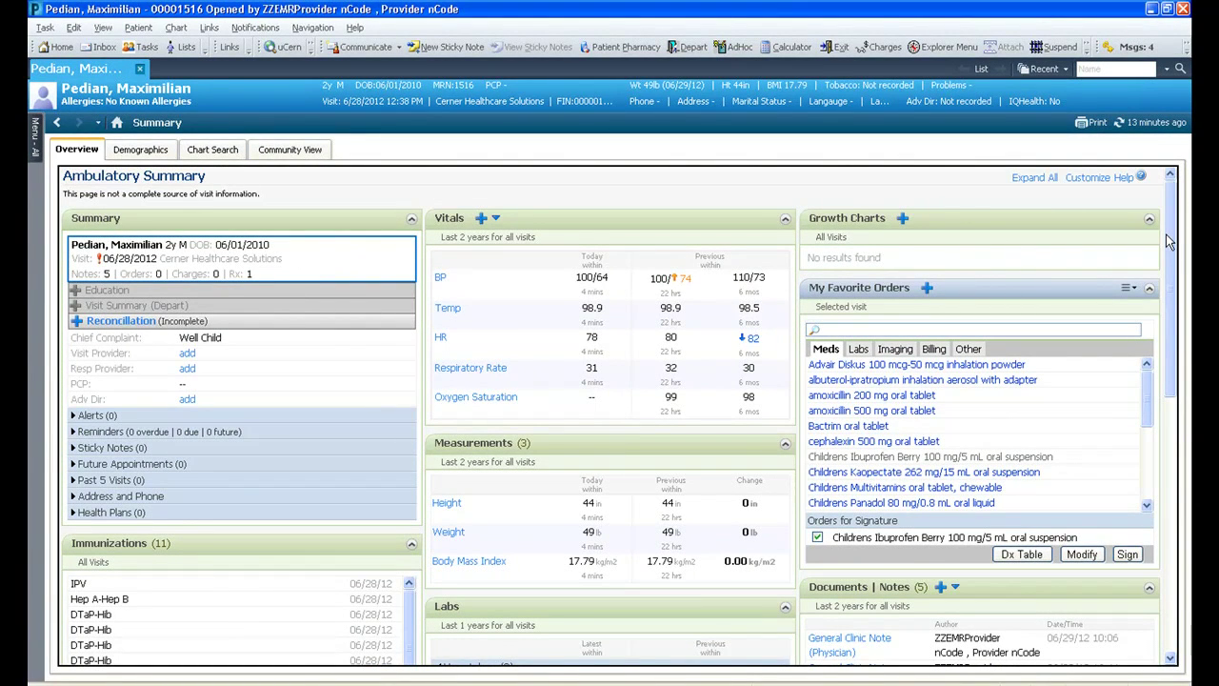
Start a Well Child Exam - 2 Year (Peds) note from the Documents | Notes templates
scroll(1169, 242, down, 3)
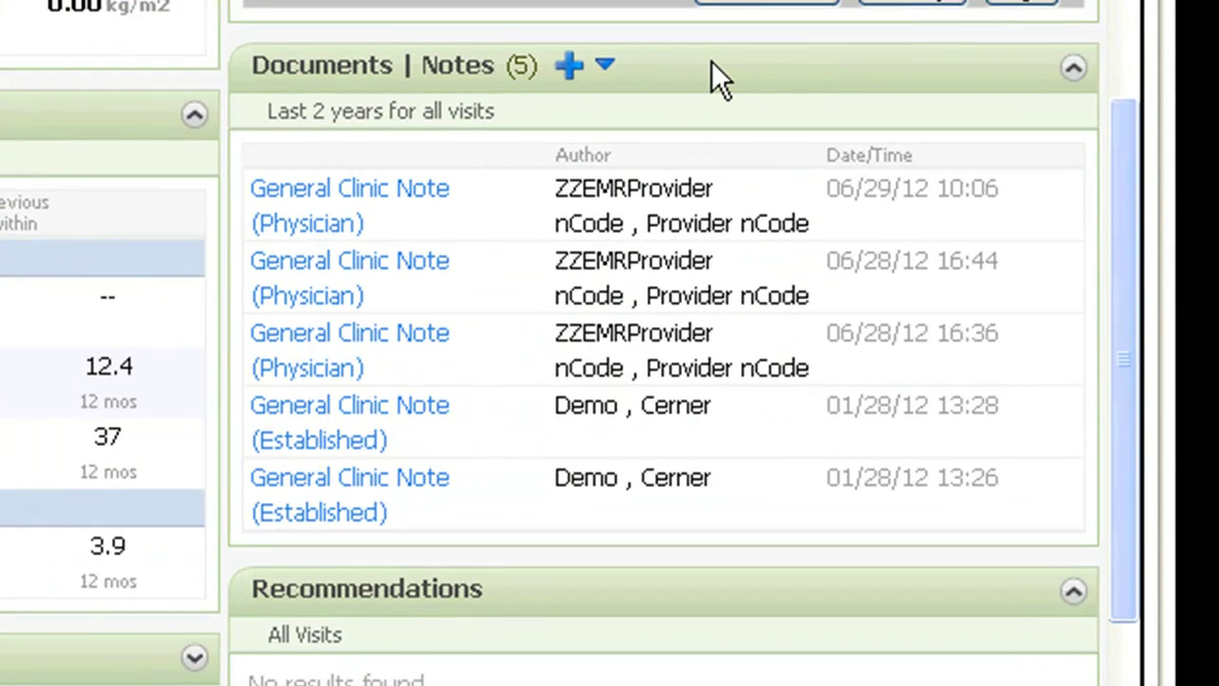
click(607, 64)
click(591, 335)
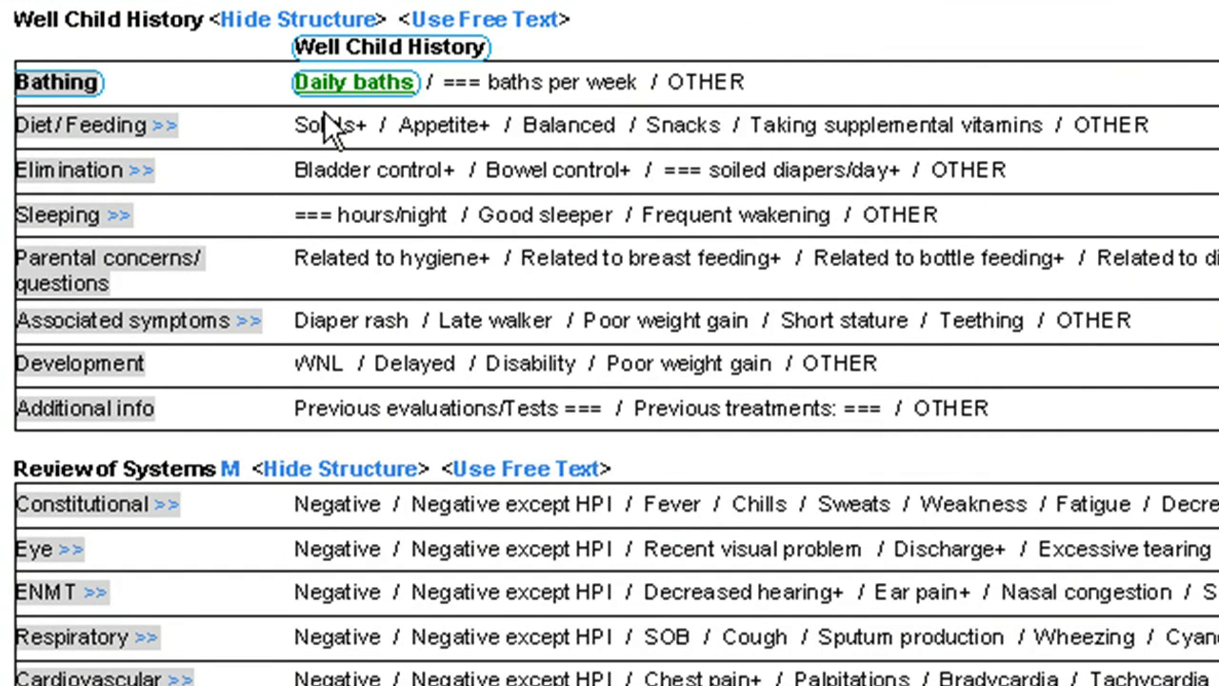
Record solids with feeding self and cereal, and day-and-night bladder control
click(324, 120)
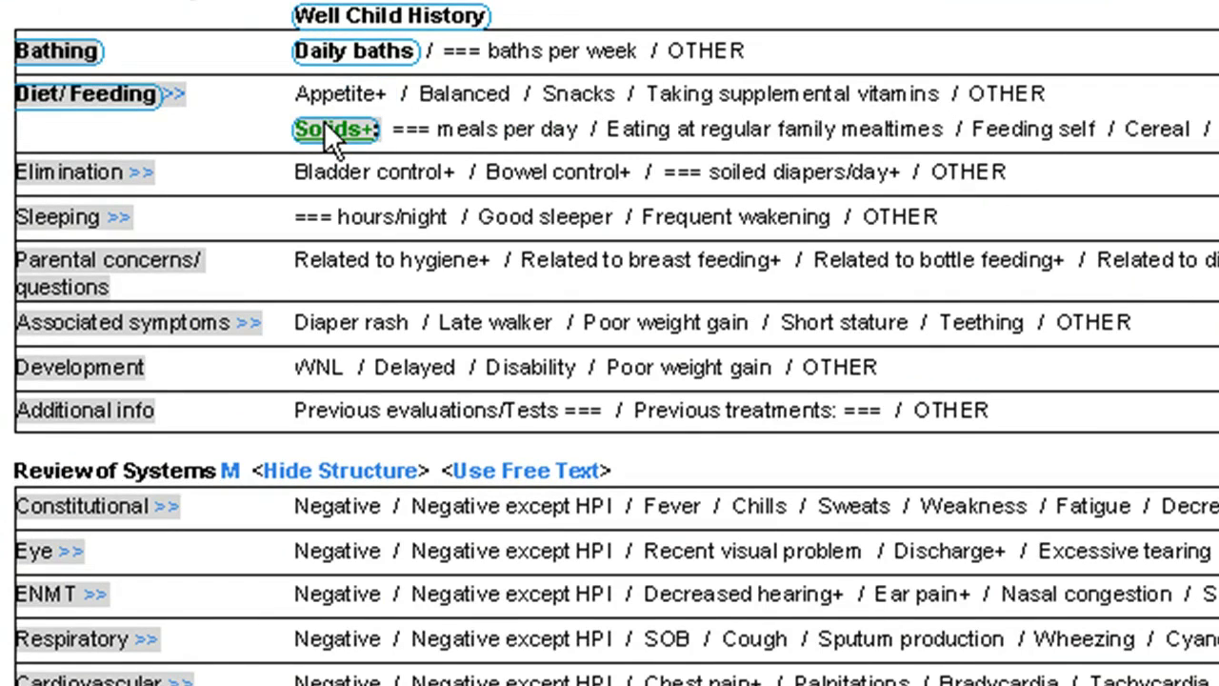
click(998, 127)
click(1141, 124)
click(343, 171)
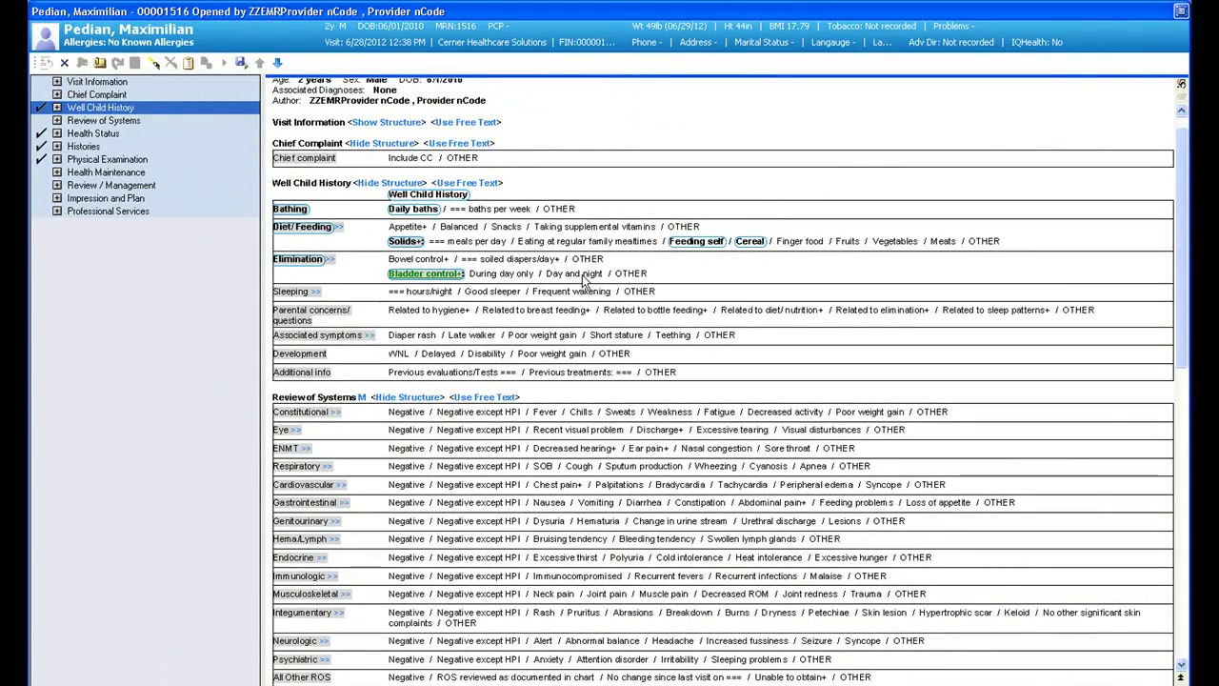
click(581, 275)
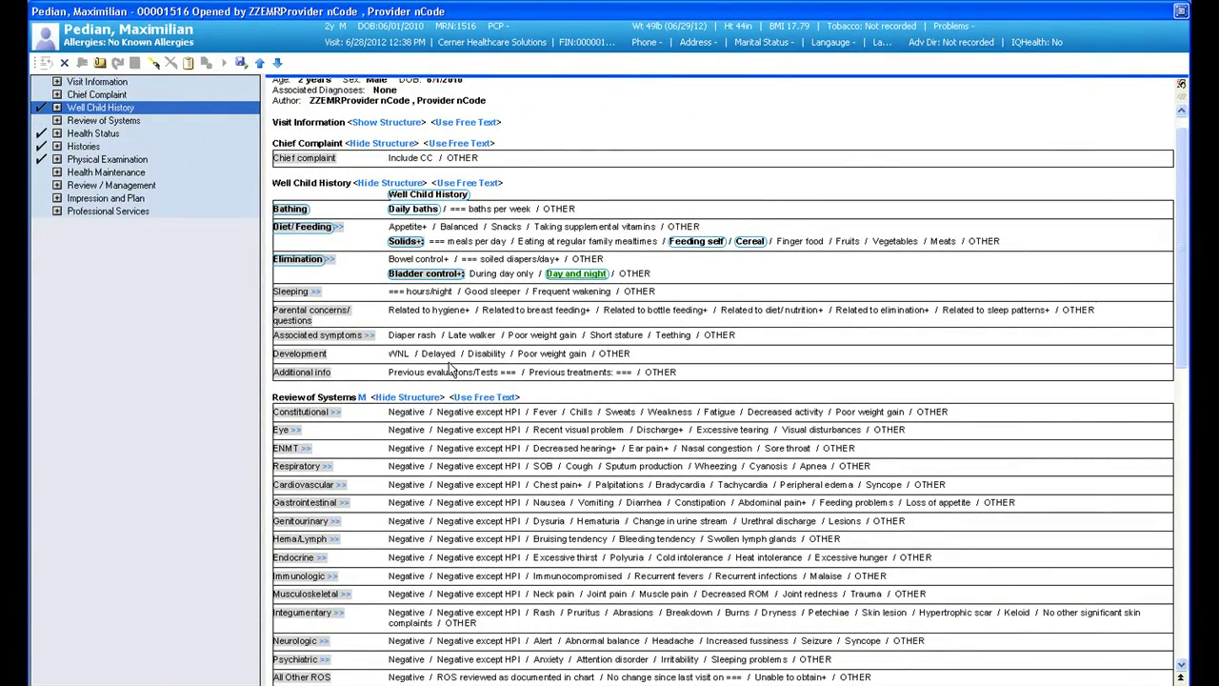
Mark development as WNL and enter 'on the fly' for previous treatments
click(398, 355)
click(623, 372)
text(on the fly)
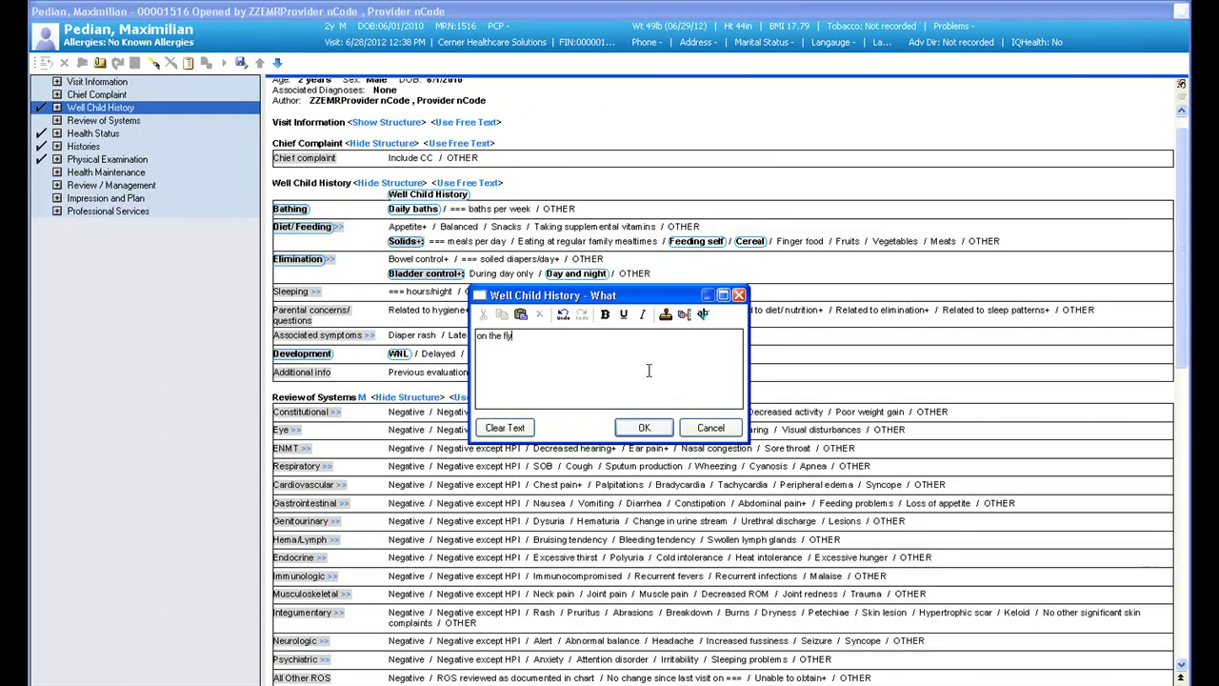
click(644, 429)
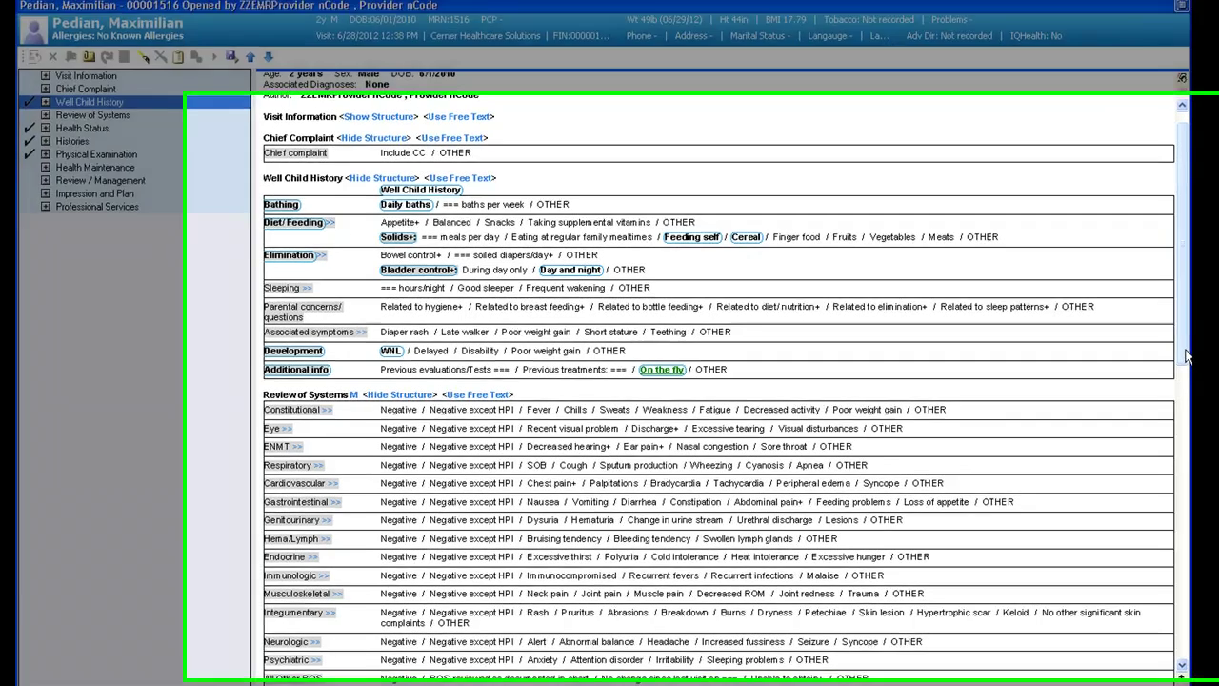
scroll(1187, 359, down, 5)
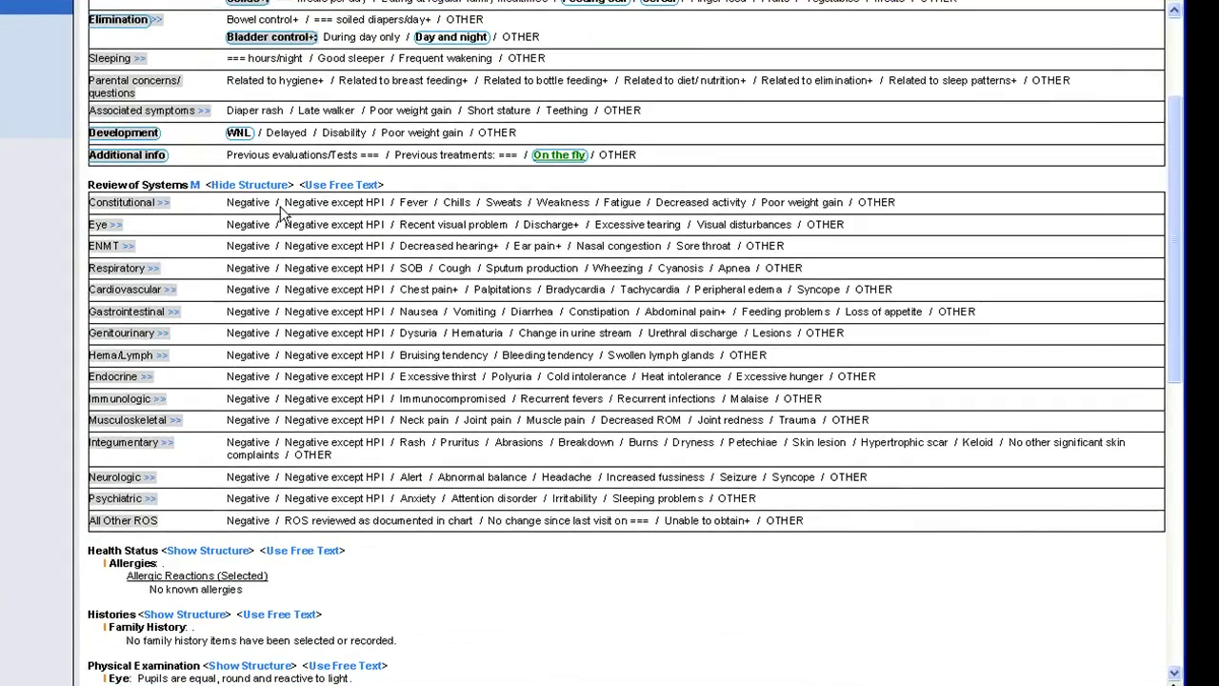
Fill Review of Systems from '2 year well child' and expand the developmental screen and HENT rows
click(196, 187)
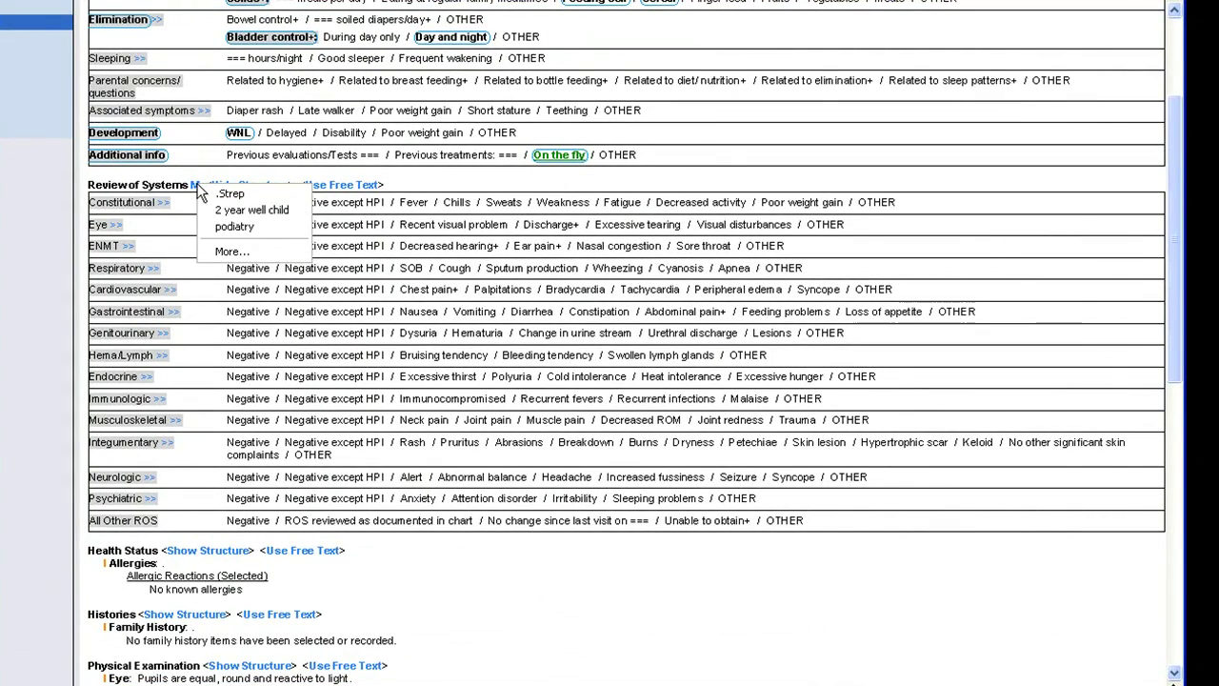
click(211, 204)
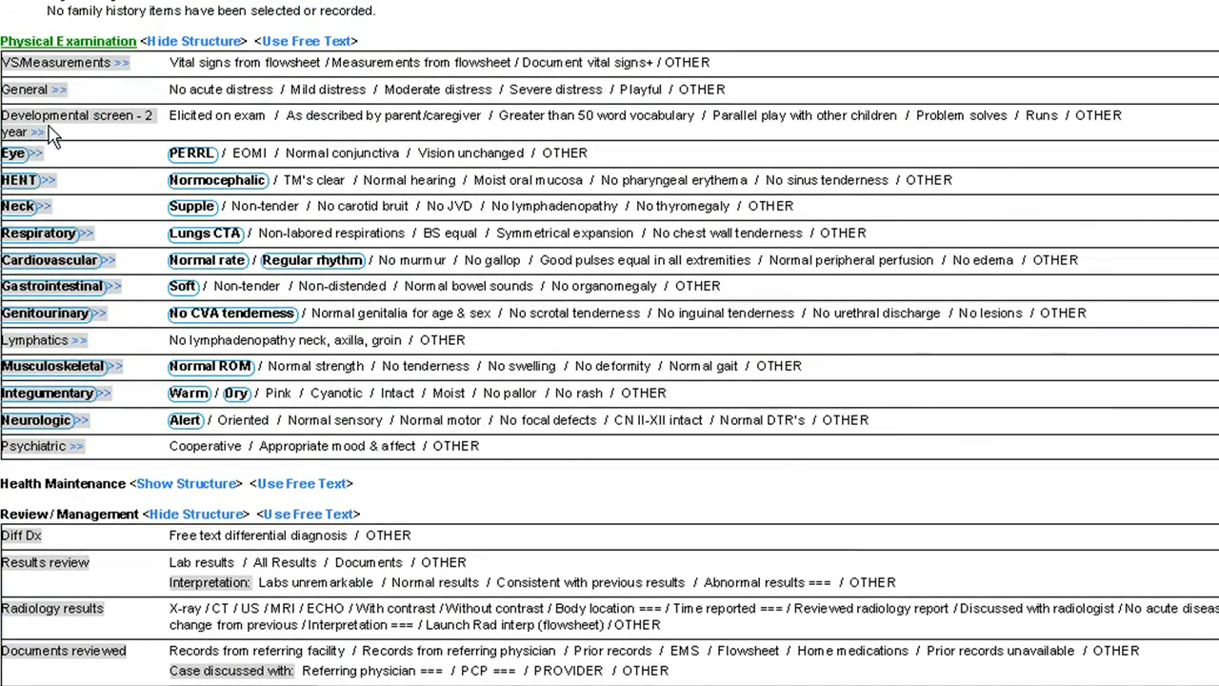
click(40, 133)
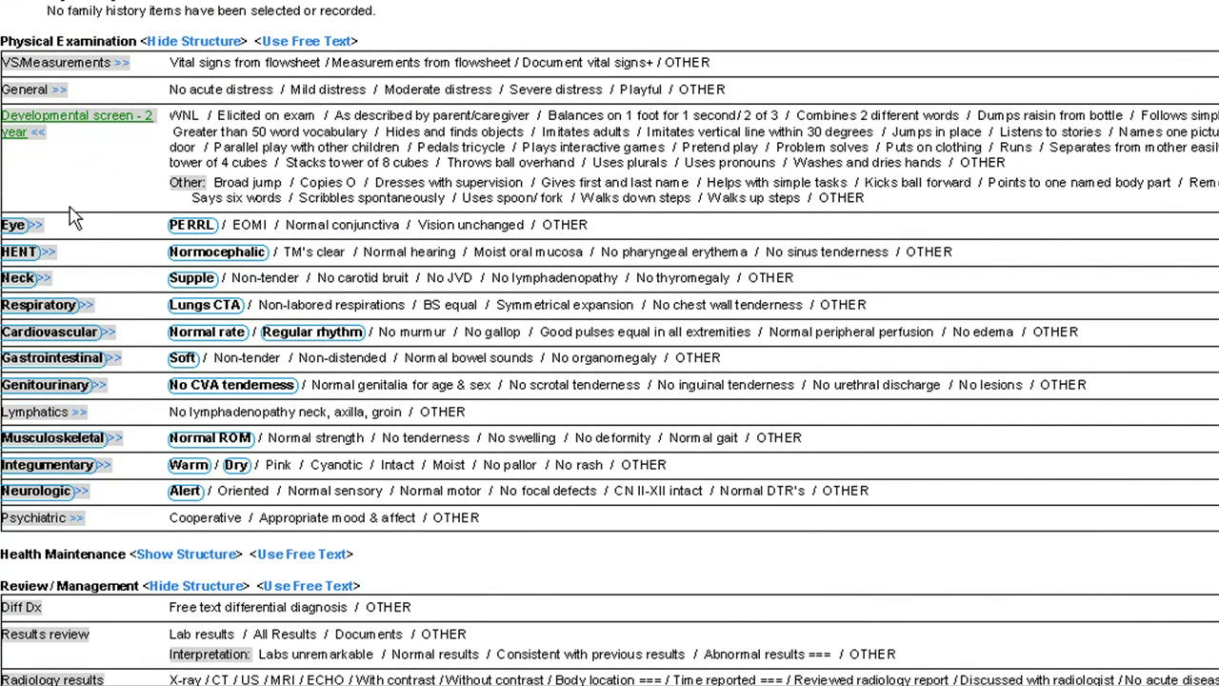
click(52, 255)
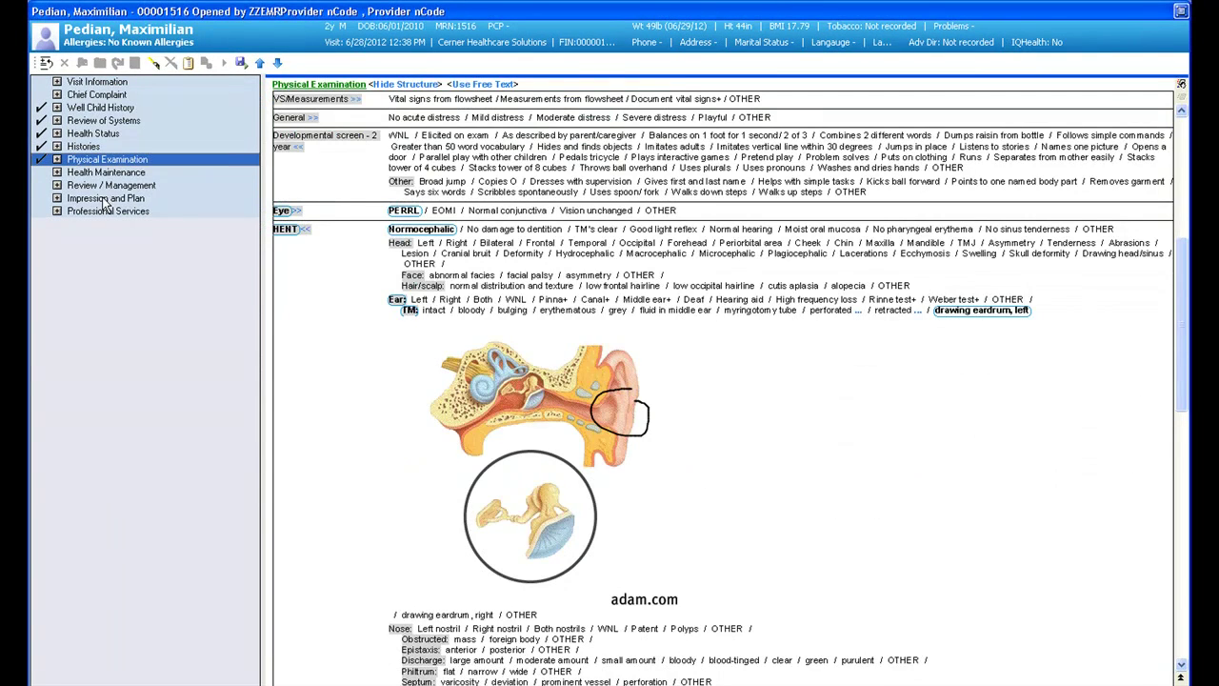
Set the Impression and Plan diagnosis to Routine child exam (V20.2) with an OTHER entry
click(106, 199)
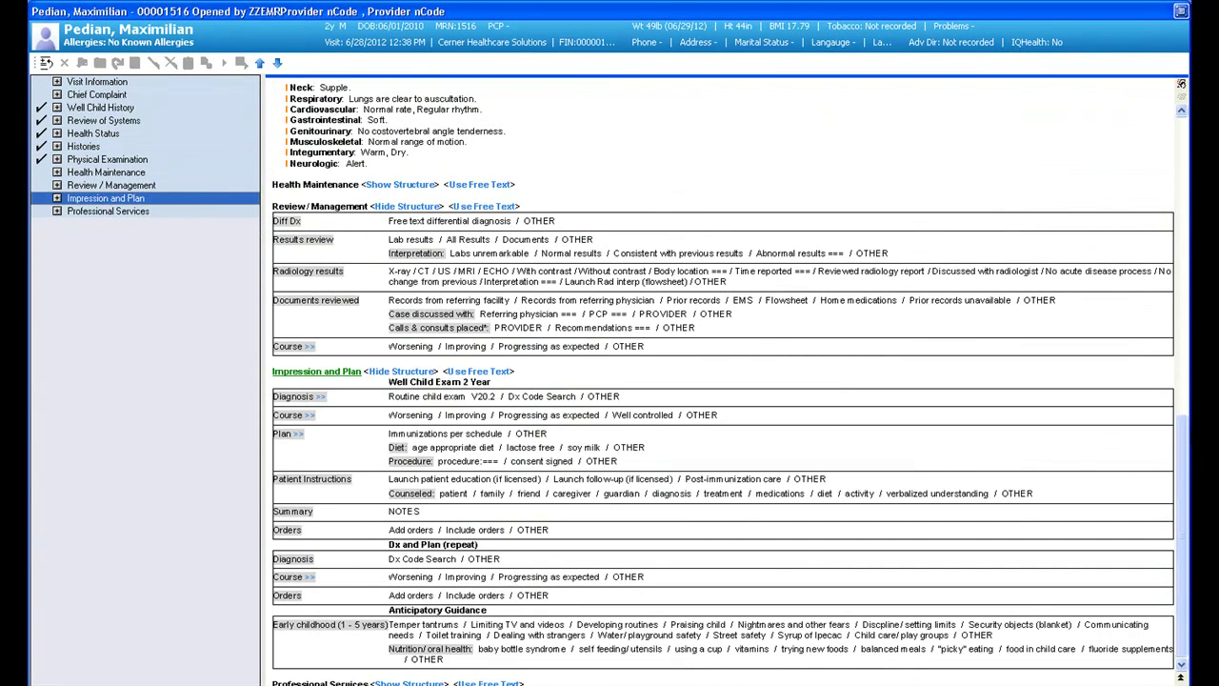
click(323, 396)
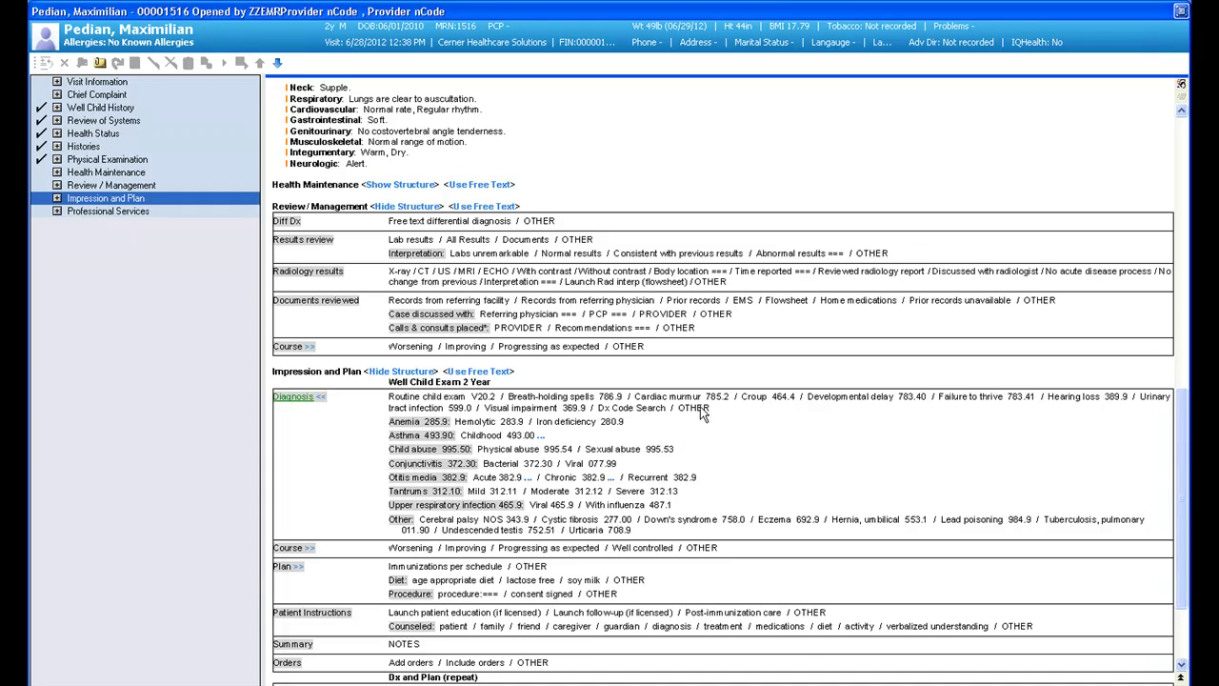
click(455, 400)
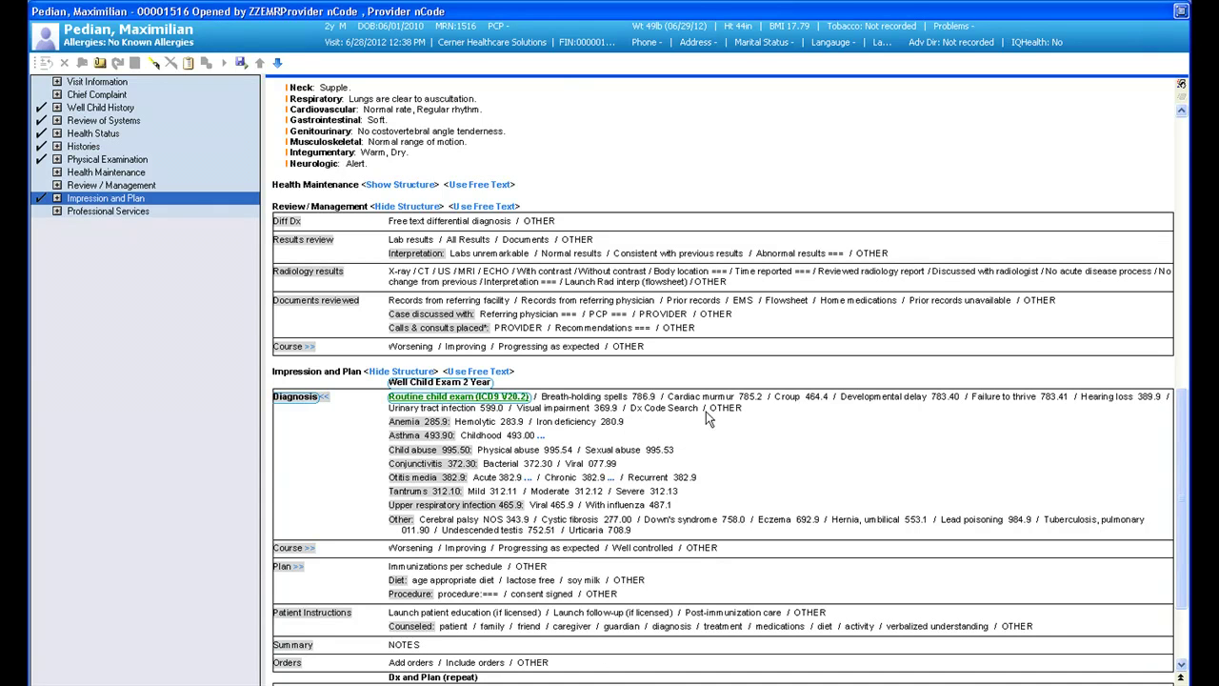
click(720, 410)
click(624, 427)
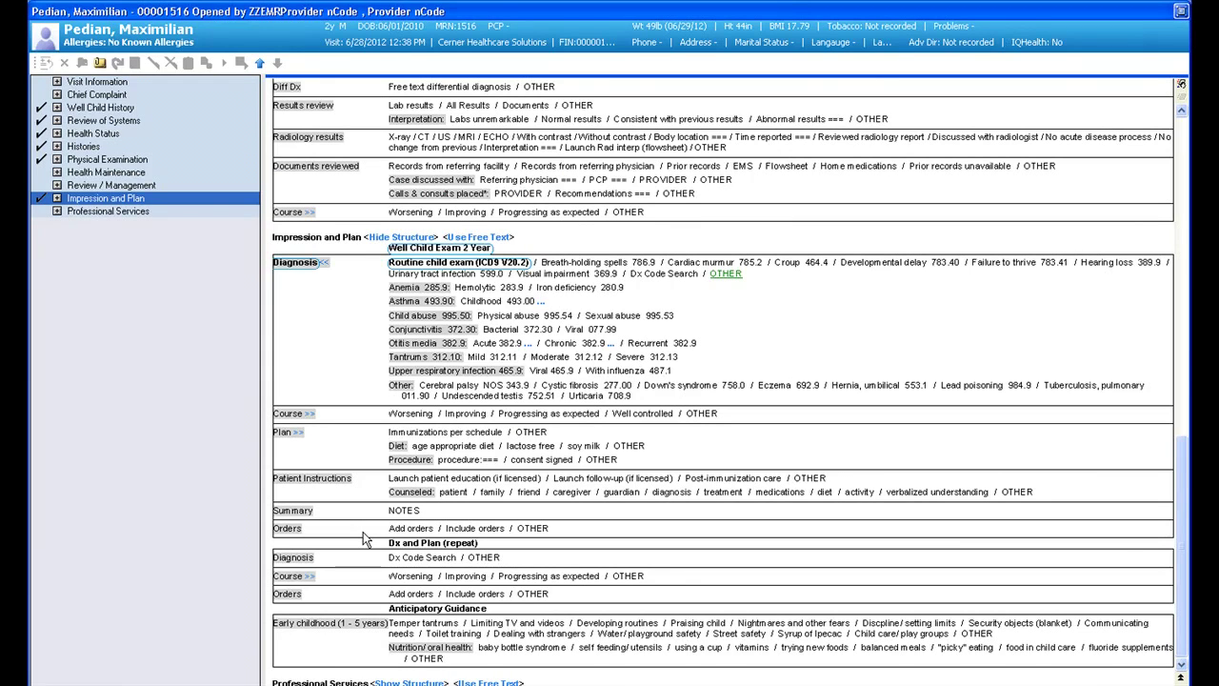
click(410, 529)
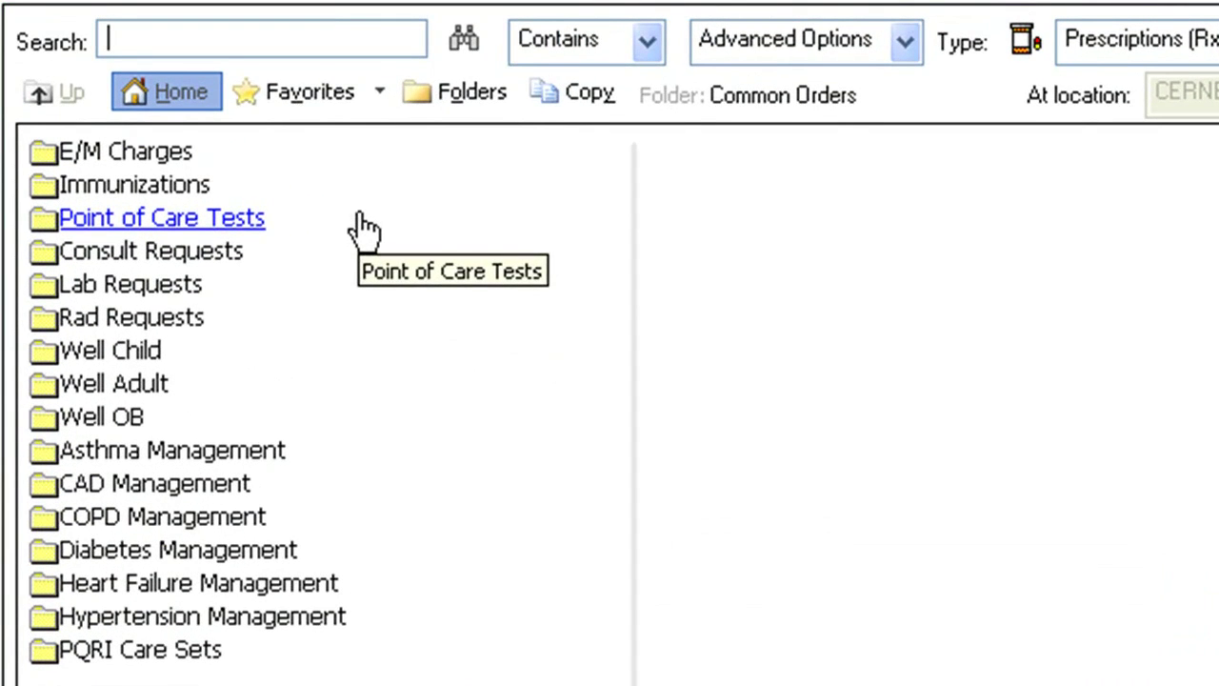
Queue the Singulair 4 mg oral granule order from the Favorites list
click(146, 353)
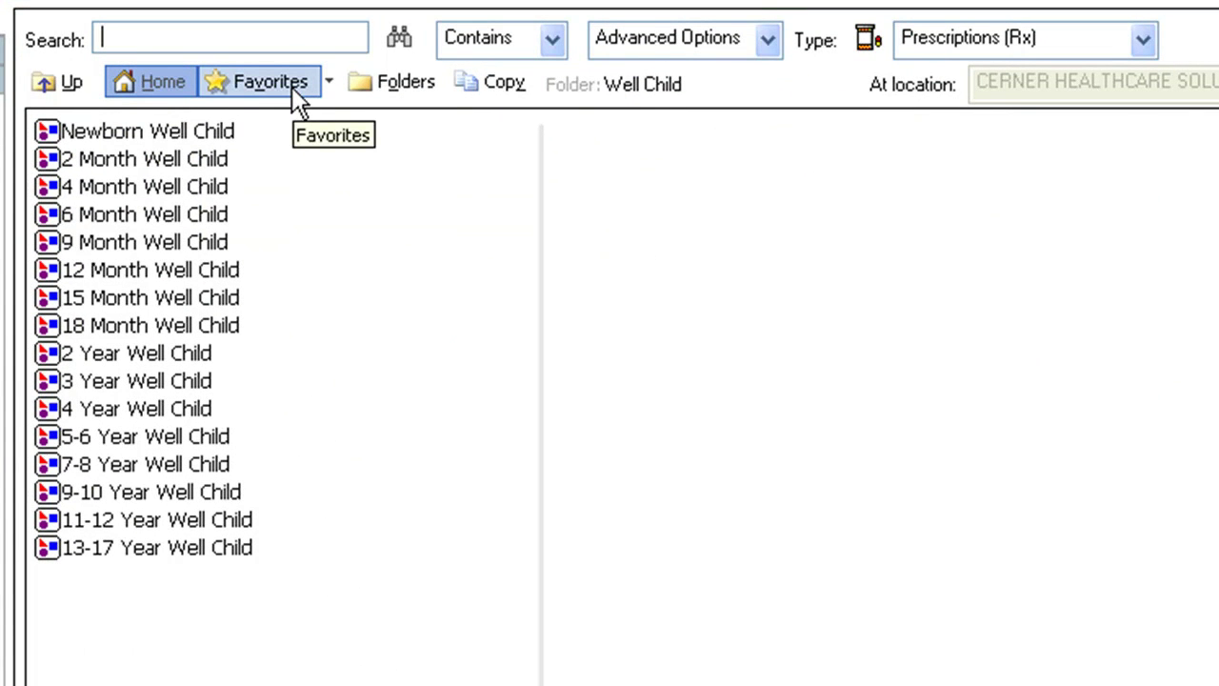
click(291, 87)
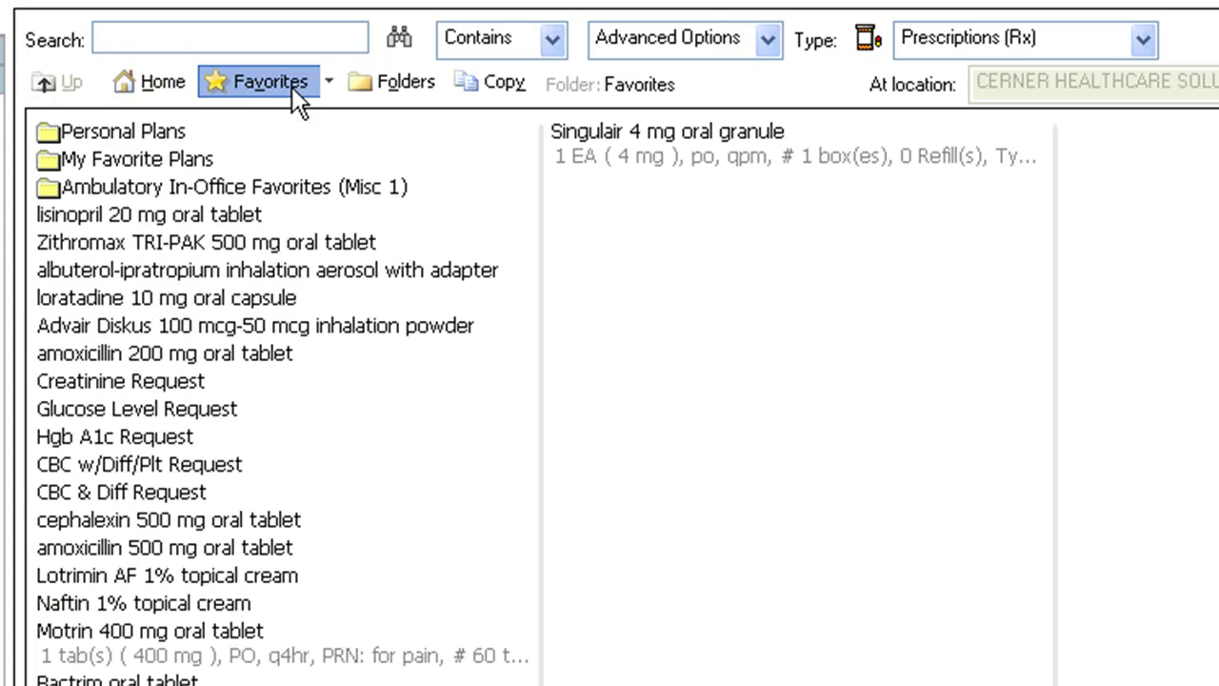
click(634, 144)
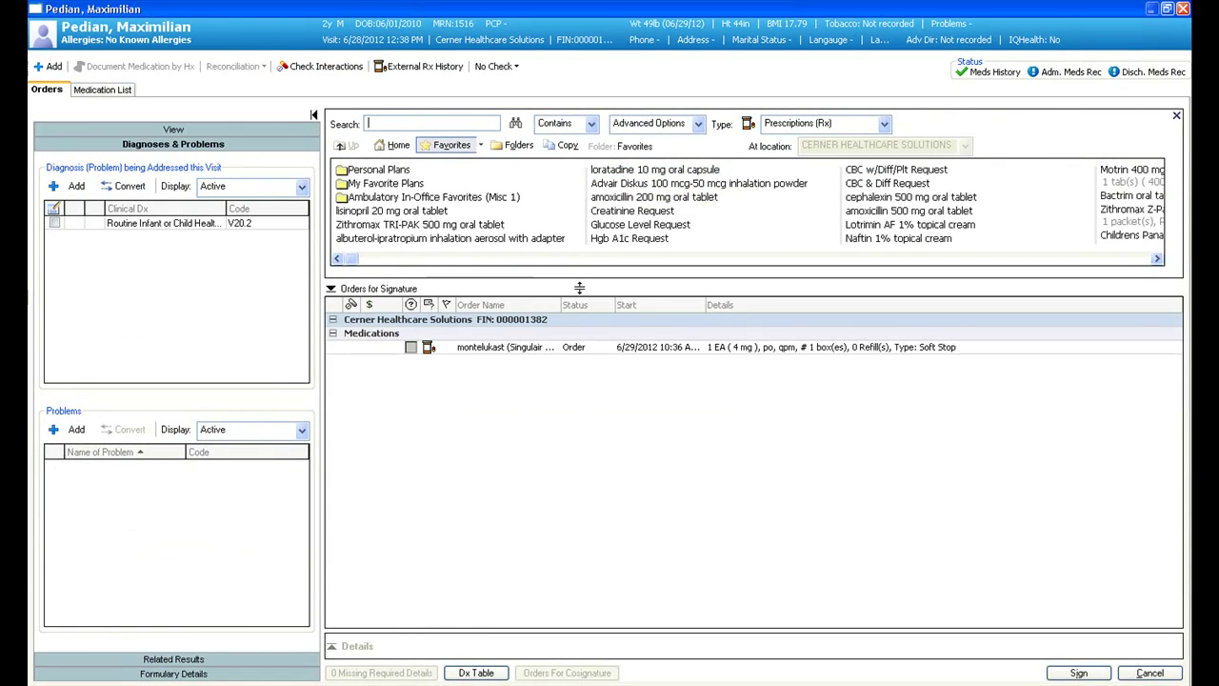
Review the montelukast order details and sign the Singulair 4 mg order
click(458, 348)
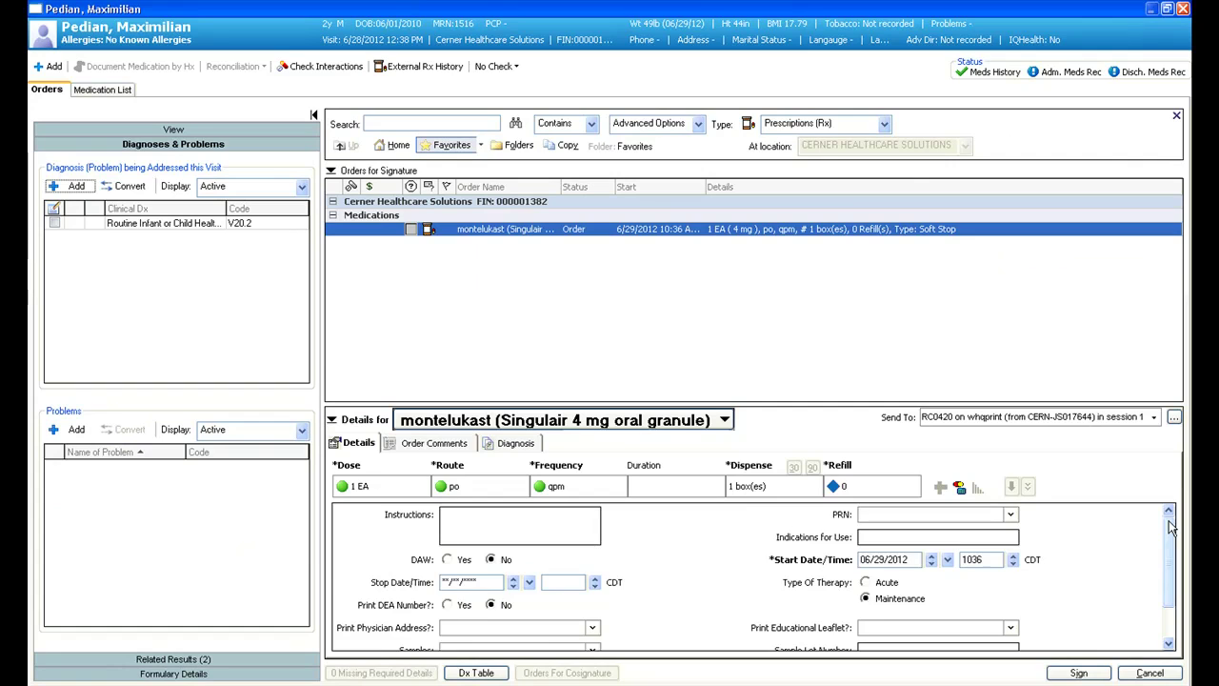
scroll(1171, 527, down, 2)
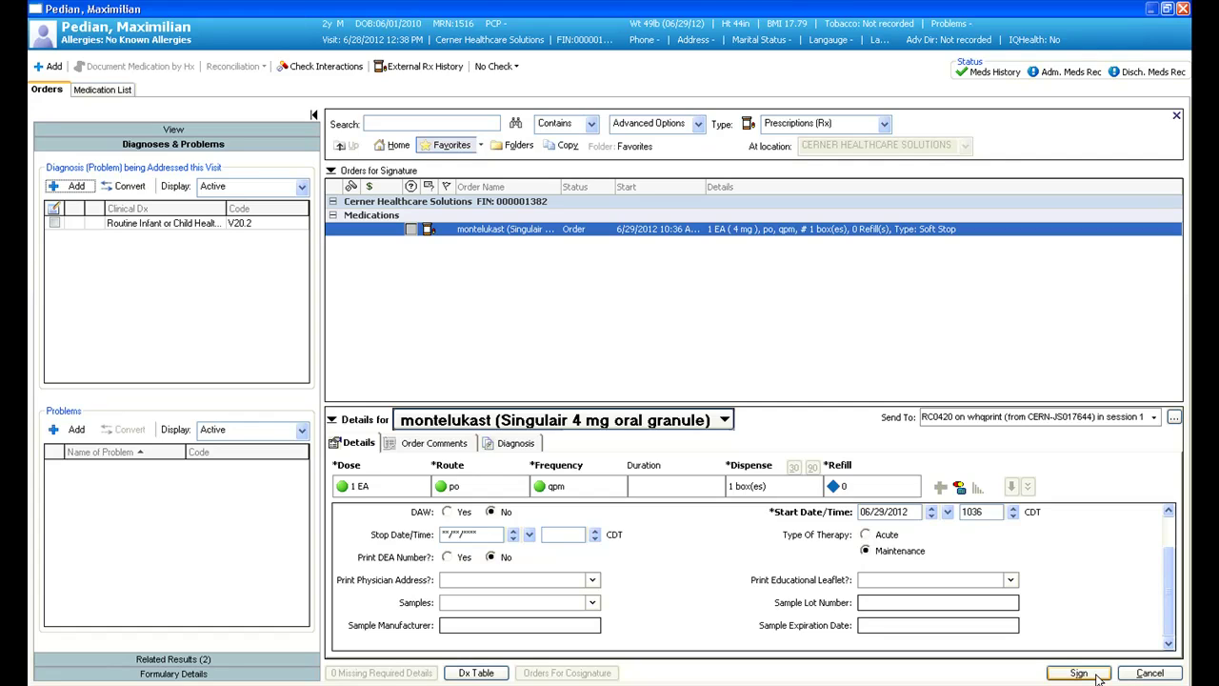
click(1095, 675)
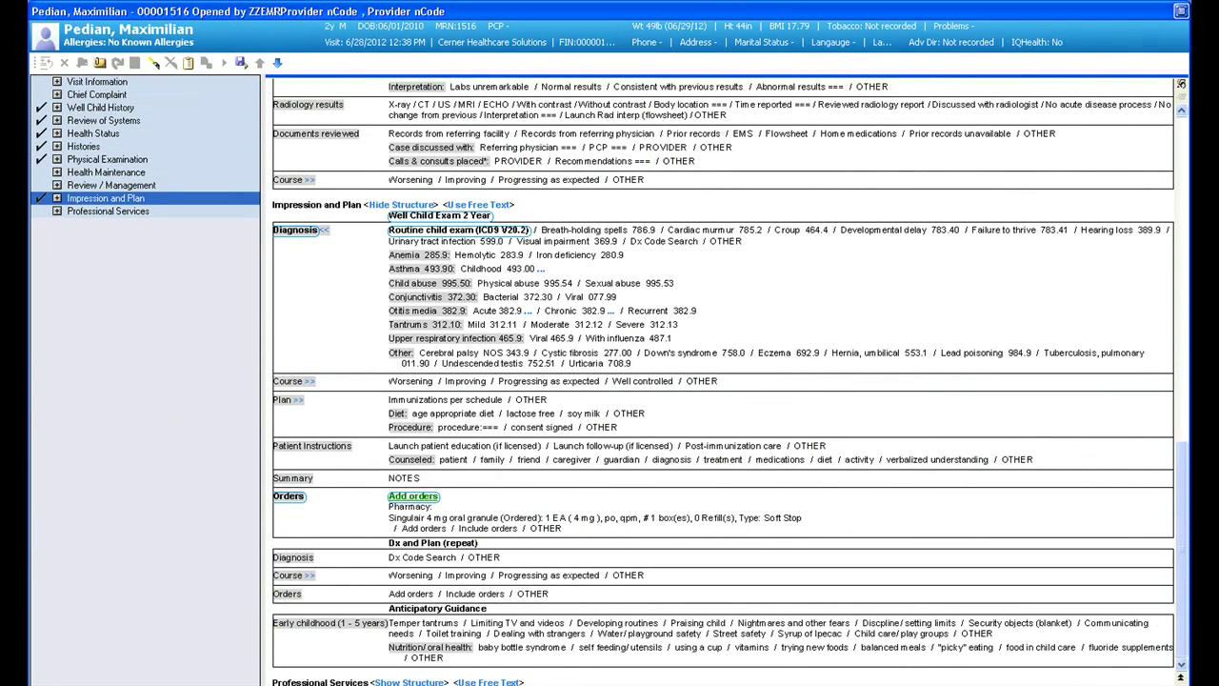
Sign the note and start the eFeeSheet with Established as the visit type
click(762, 514)
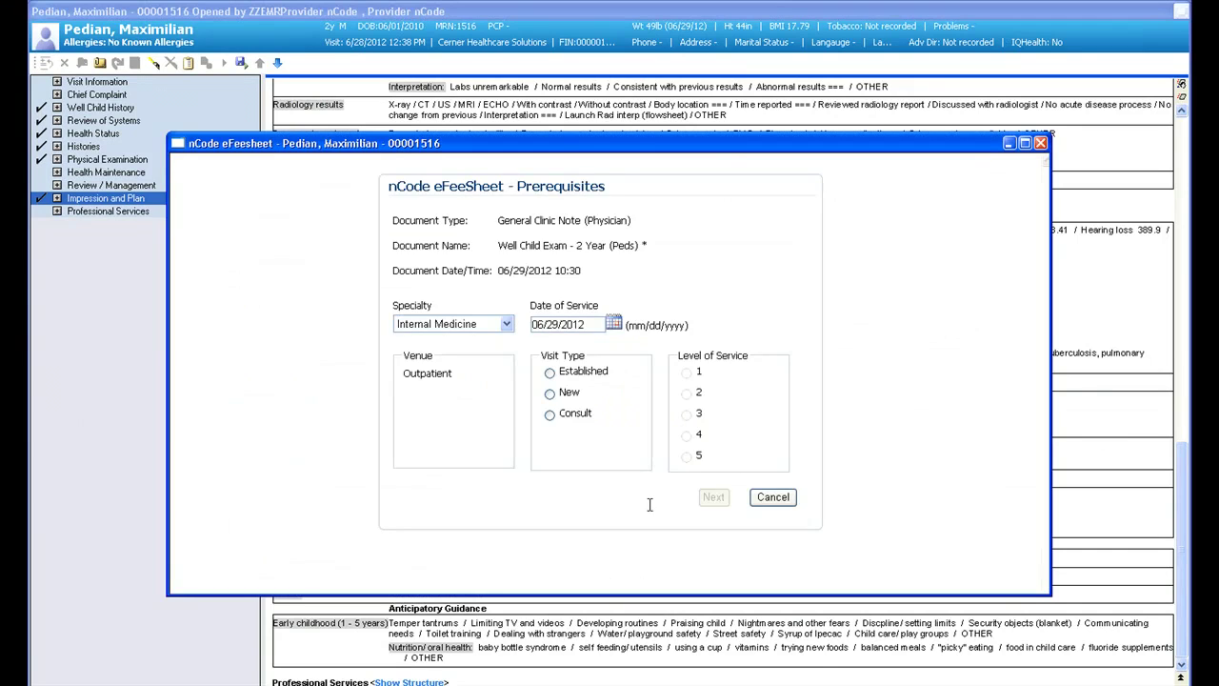
click(549, 372)
click(713, 496)
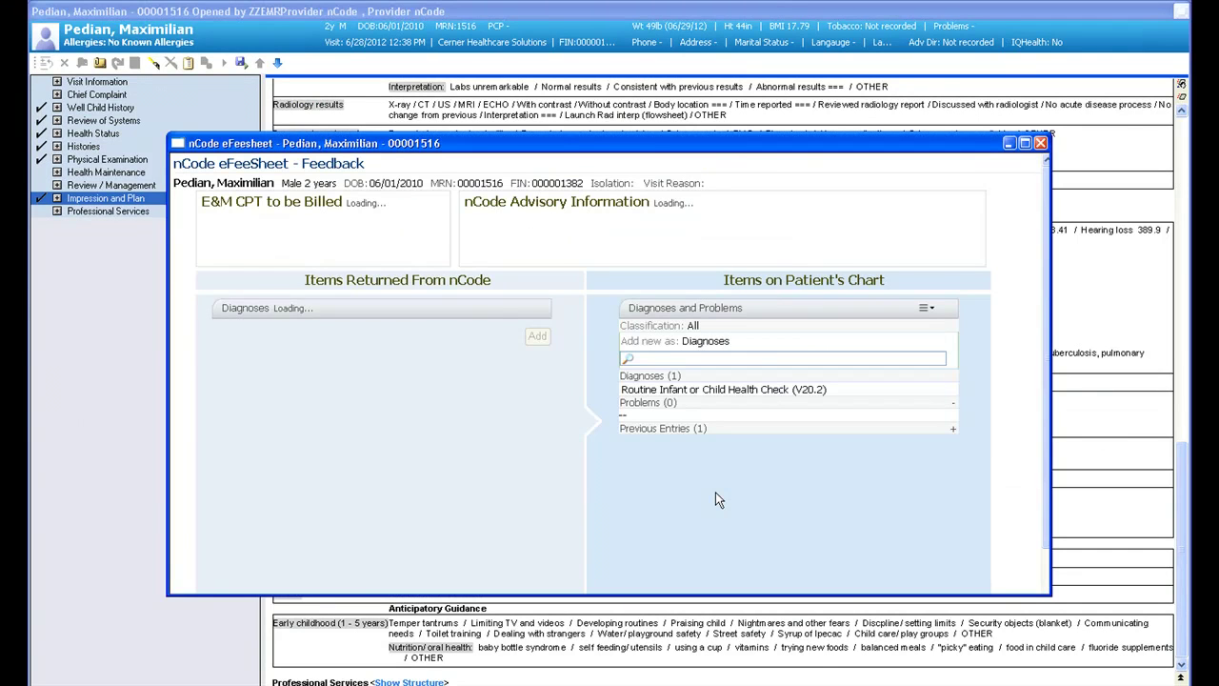